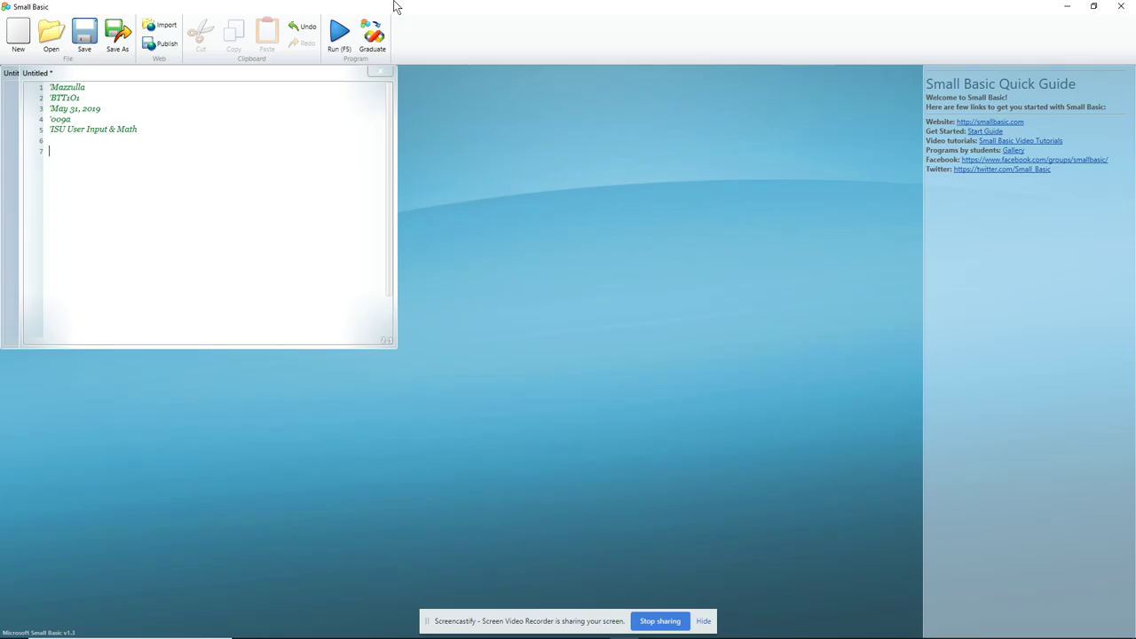
type("T")
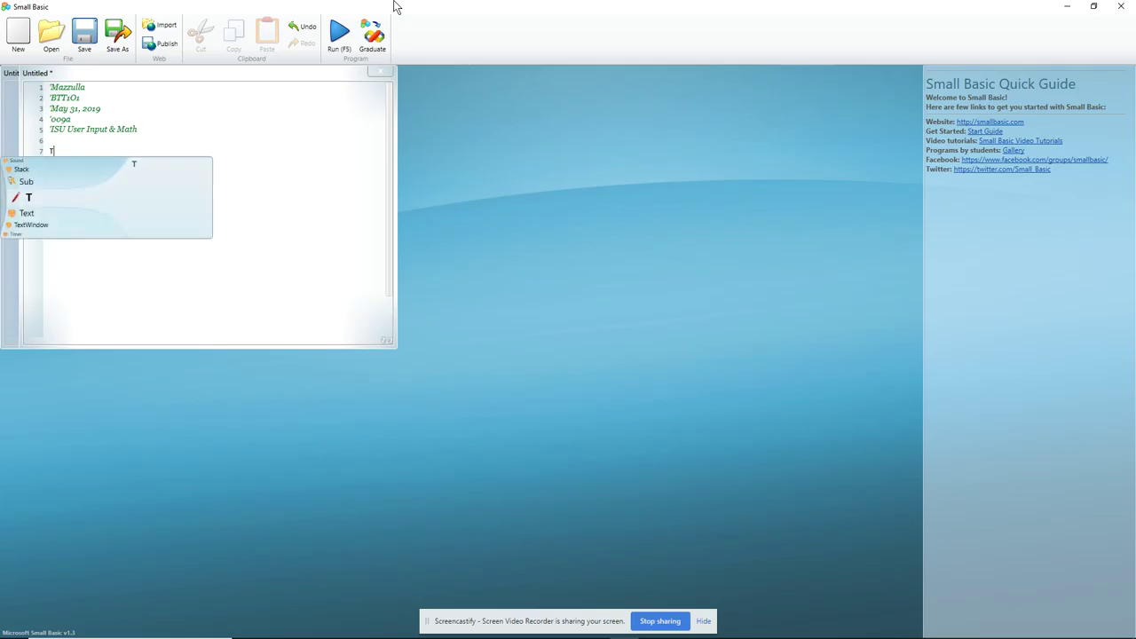
type("=")
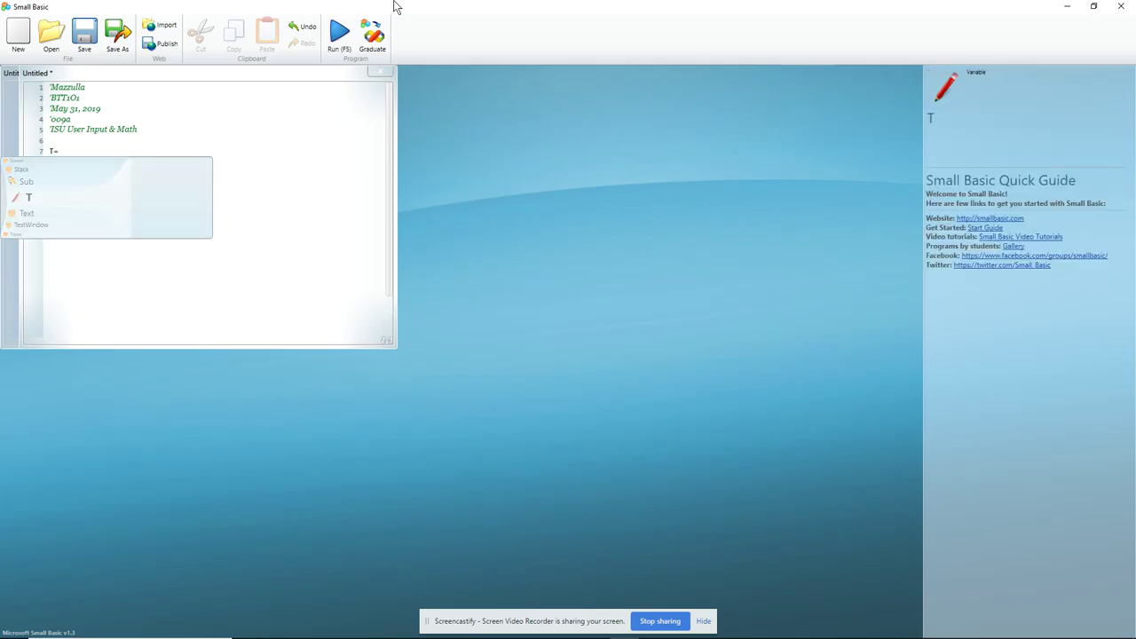
type("0")
Enter T=0, L=0, Q=0, D=0 and N=0 on lines 7–11, fixing stray characters.
key("Return")
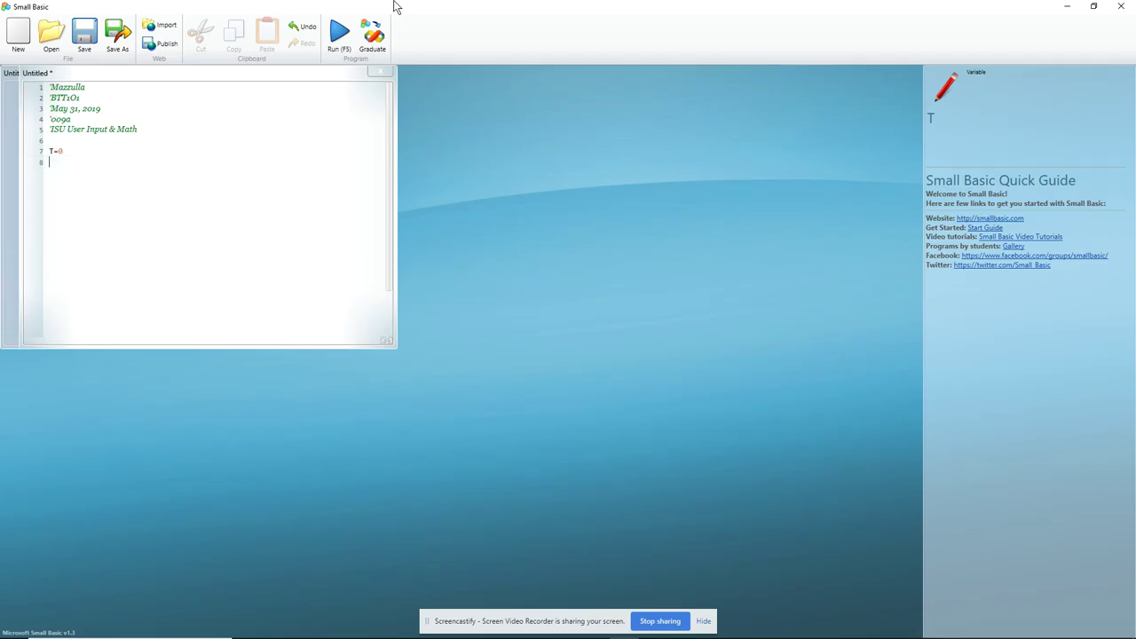
type("L=0")
key("BackSpace")
type("0")
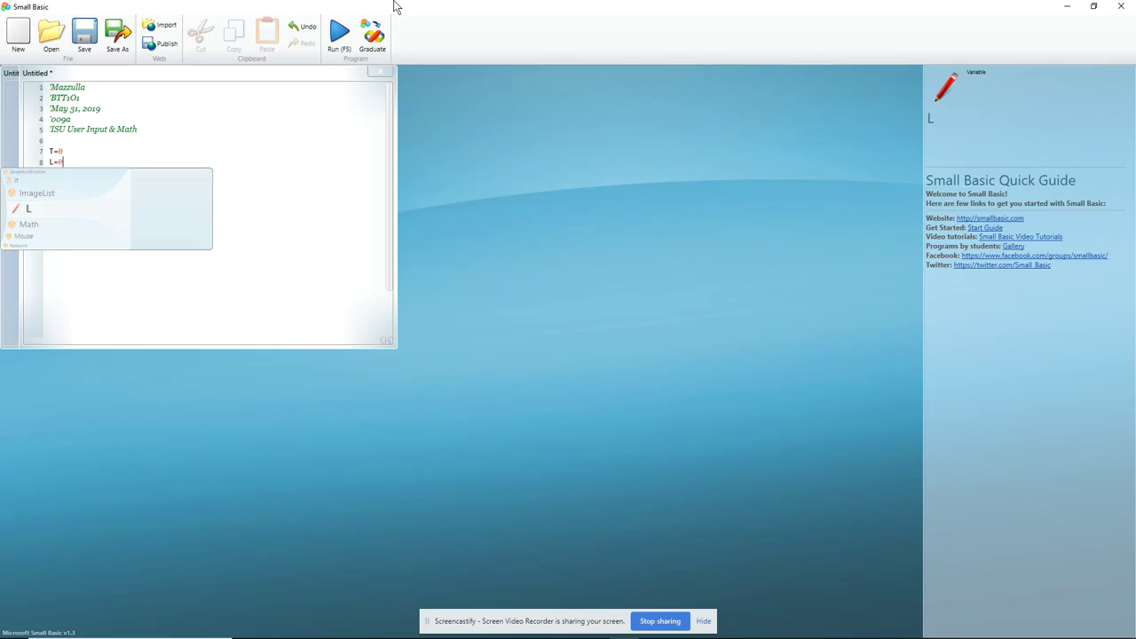
key("Return")
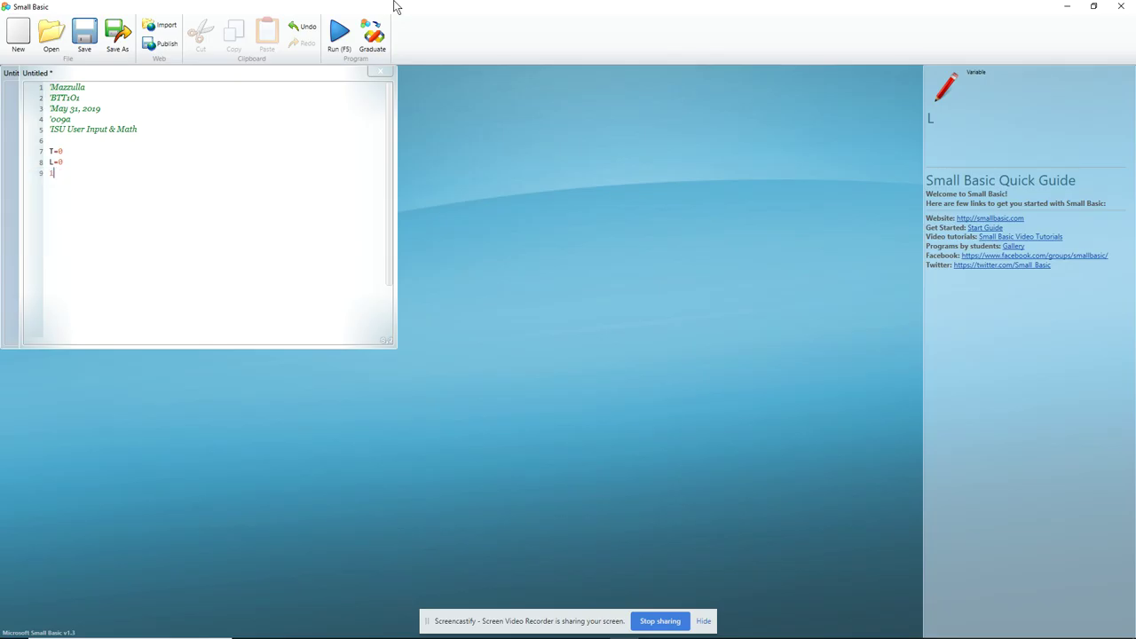
type("L")
key("BackSpace")
type("Q=0")
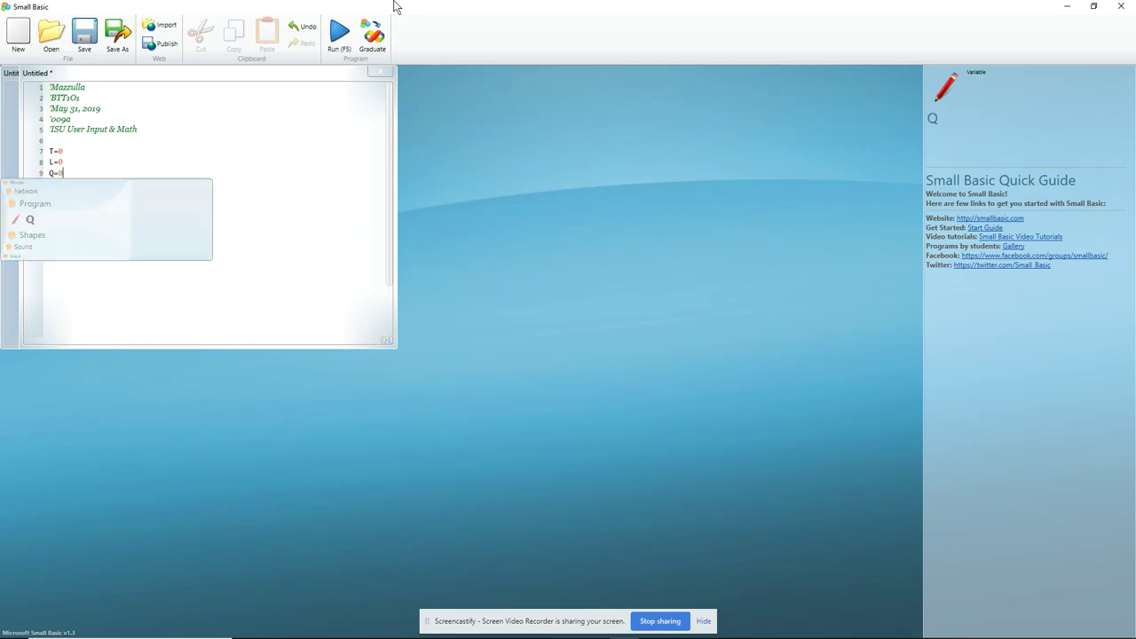
key("Return")
type("D=0")
key("Return")
type("N=0")
key("Return")
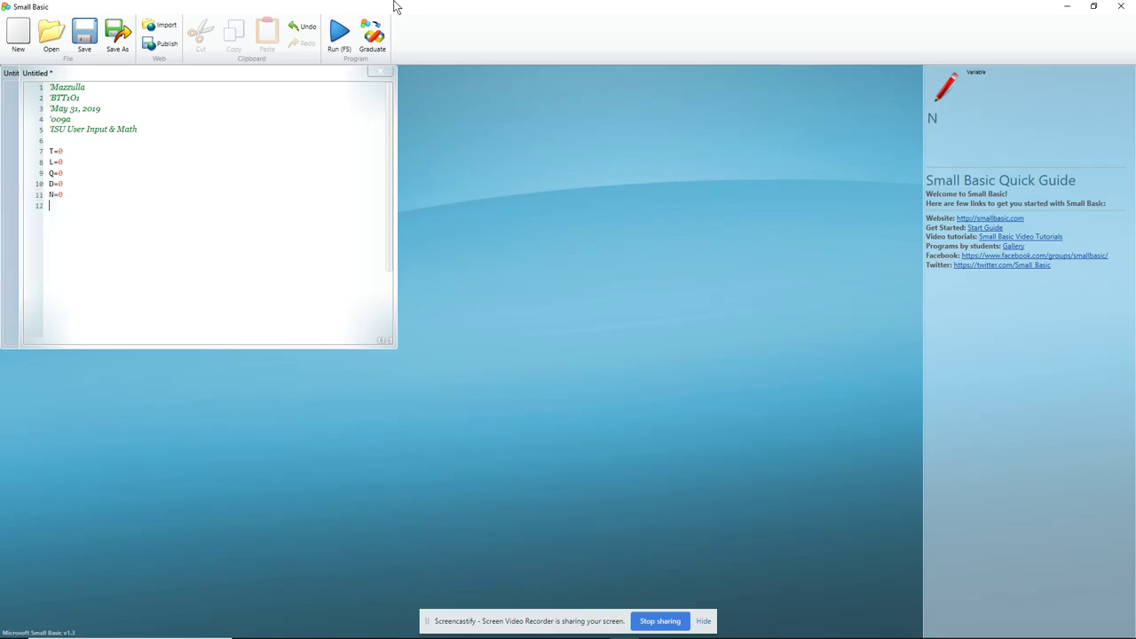